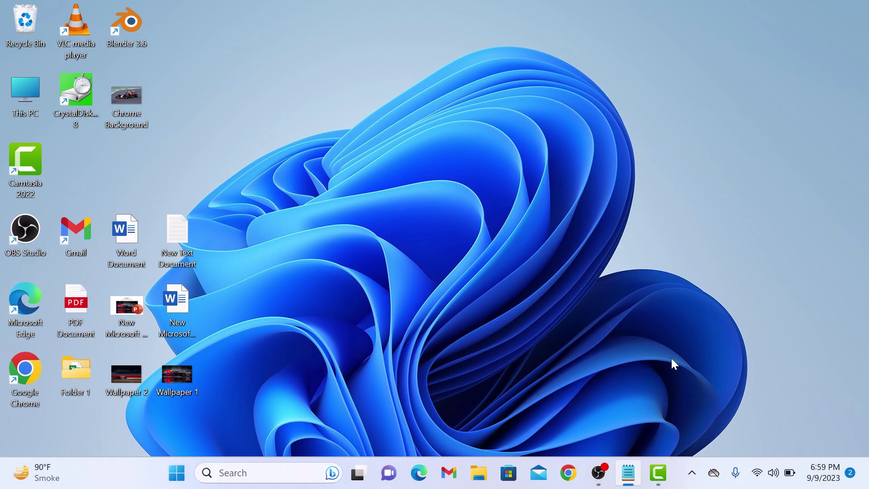
# - Search the Start menu for cmd and show Command Prompt's run-as-administrator options
pyautogui.press('super')
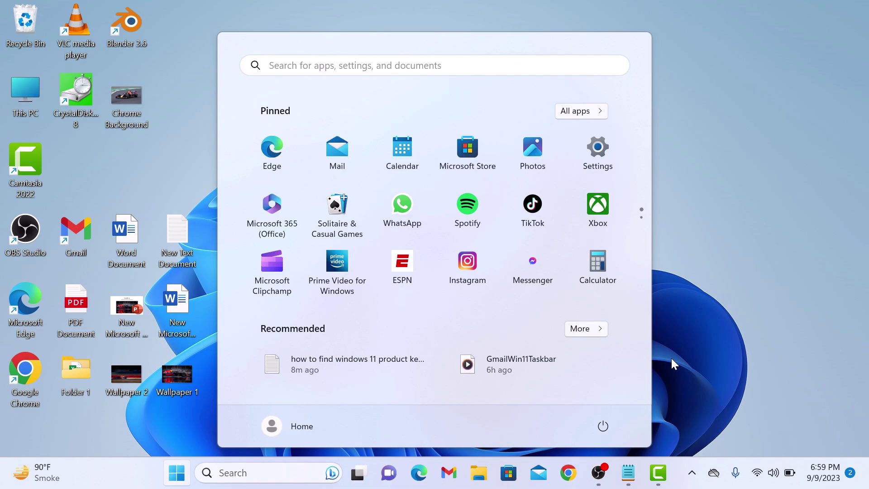
pyautogui.click(508, 72)
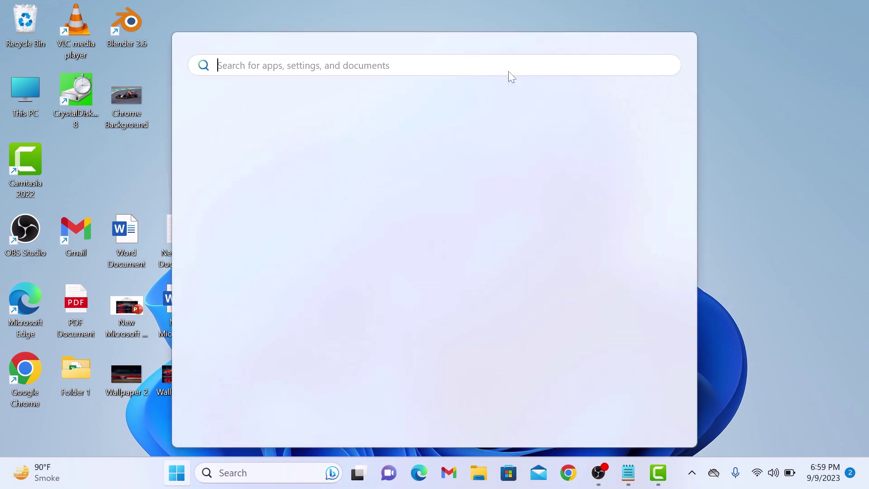
pyautogui.write('cm')
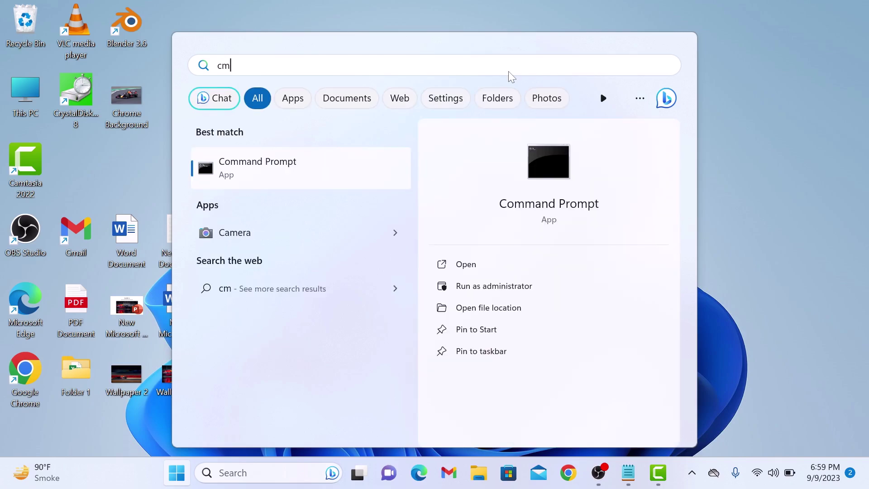
pyautogui.write('d')
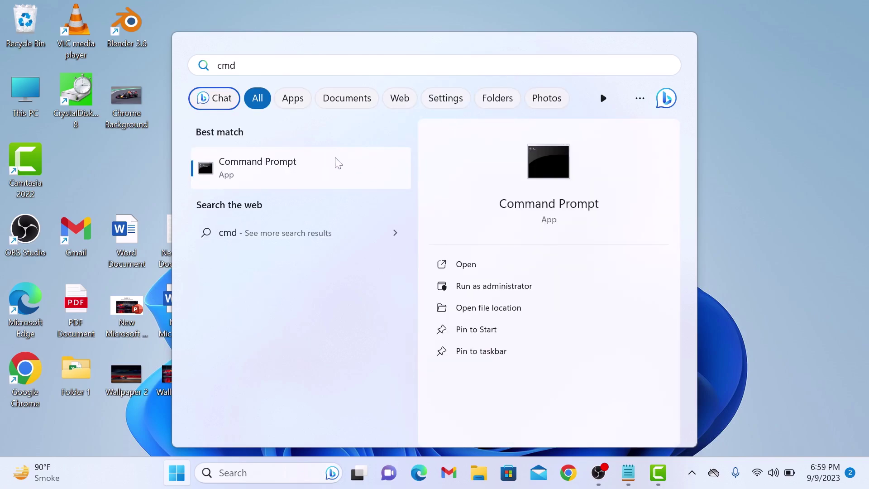
pyautogui.rightClick(305, 166)
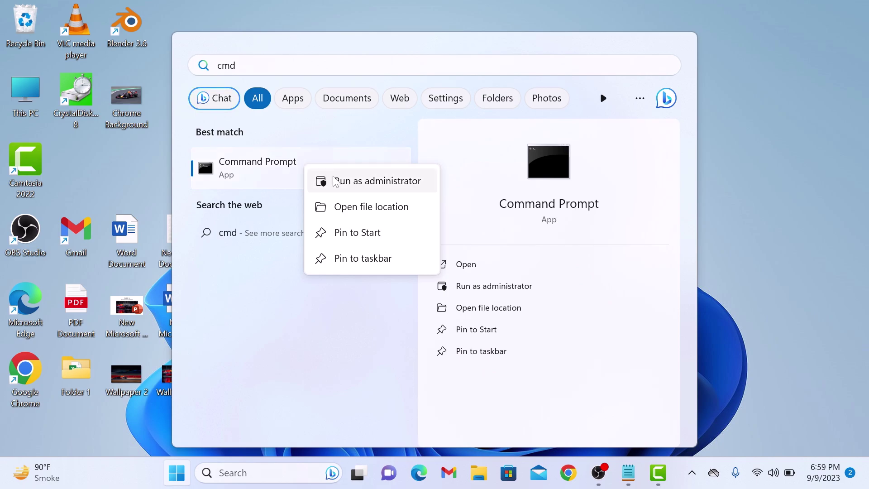
# - Launch Command Prompt as administrator and move its window higher on screen
pyautogui.click(359, 181)
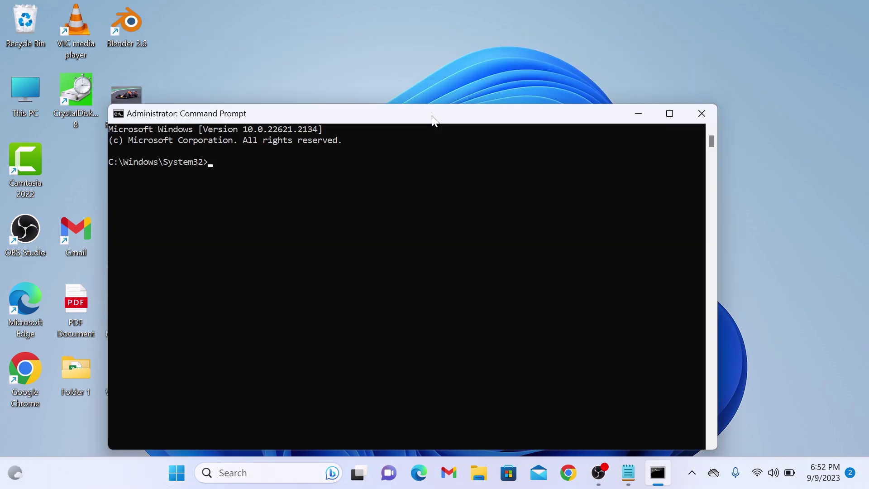
pyautogui.moveTo(431, 120); pyautogui.dragTo(400, 63)
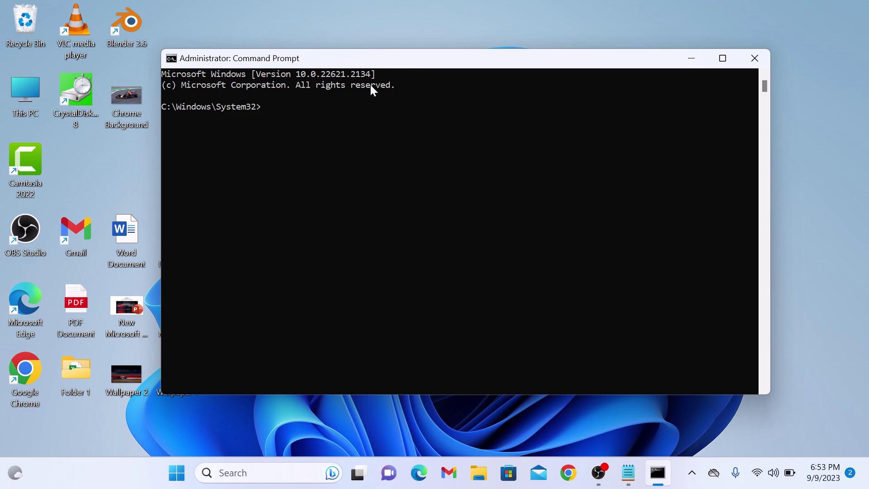
pyautogui.write('wmic path softwarelicensingservice get OA3xOriginalProductKey')
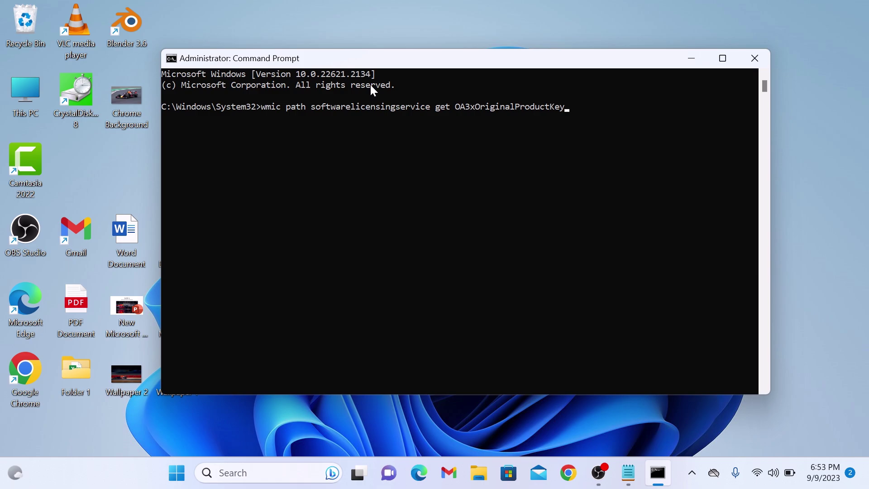
# - Run the wmic query for OA3xOriginalProductKey and select the returned key
pyautogui.press('Return')
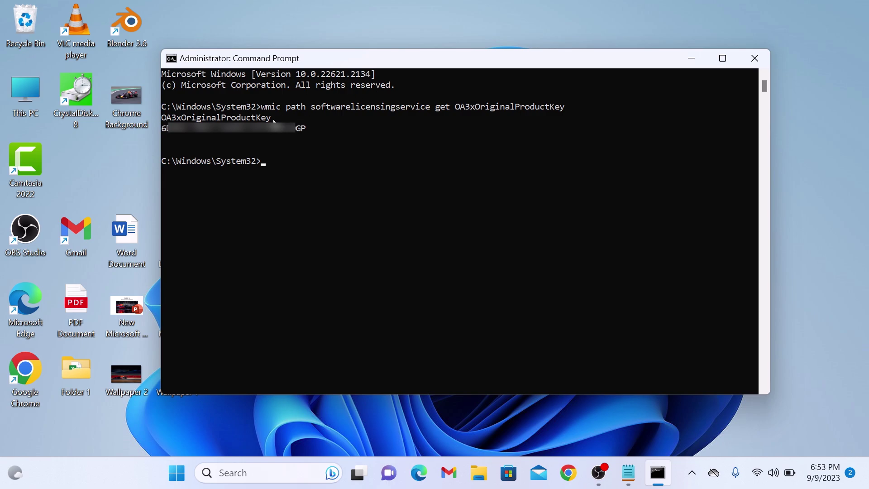
pyautogui.doubleClick(261, 128)
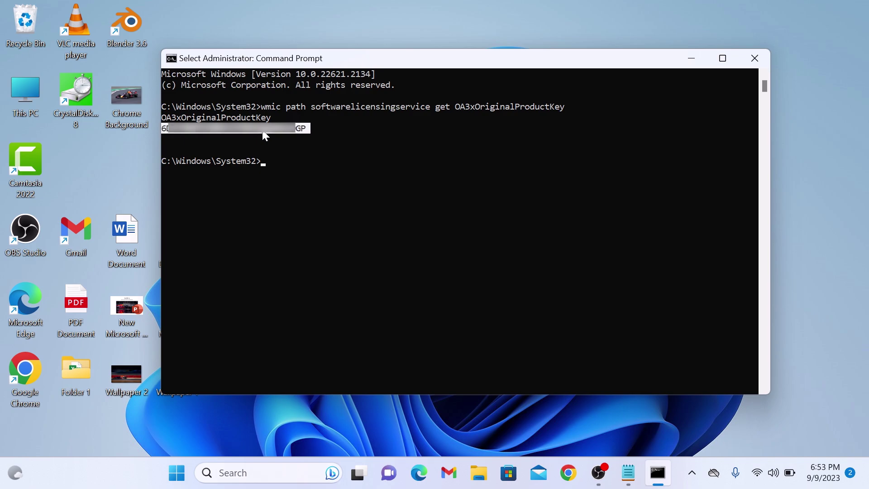